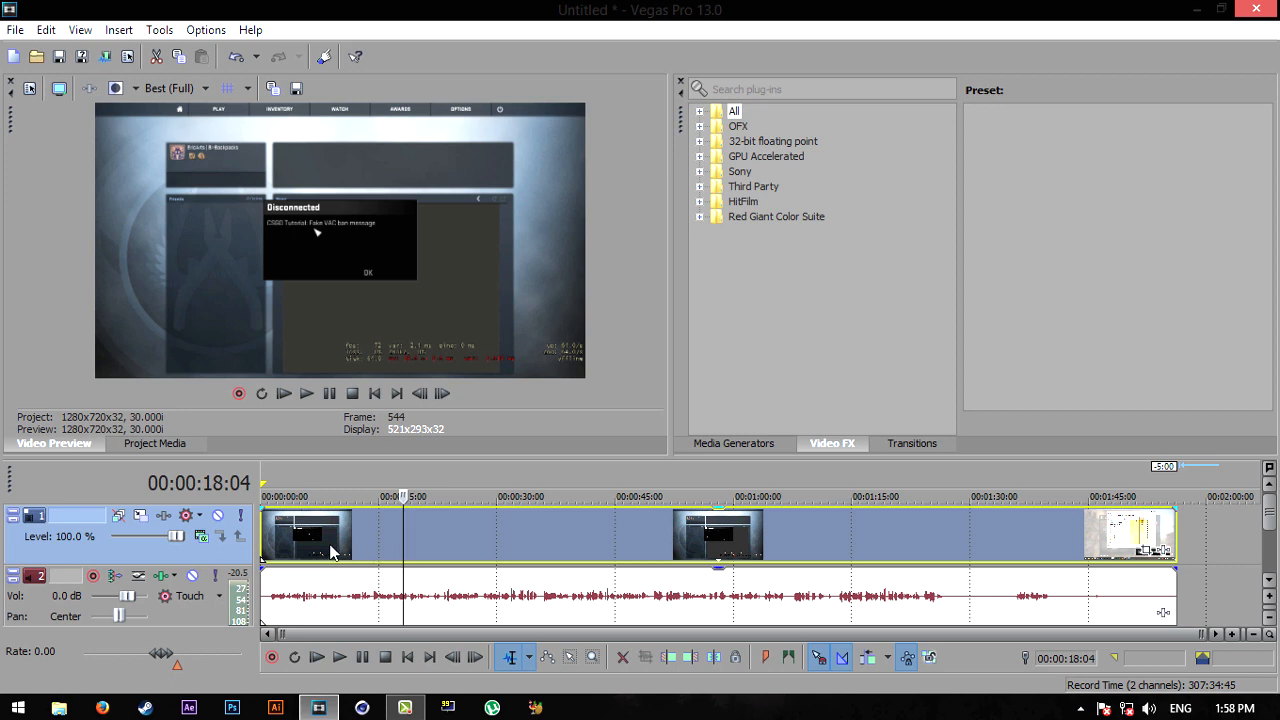
Step: Place the playhead near the start of the first clip on the timeline
left_click(279, 545)
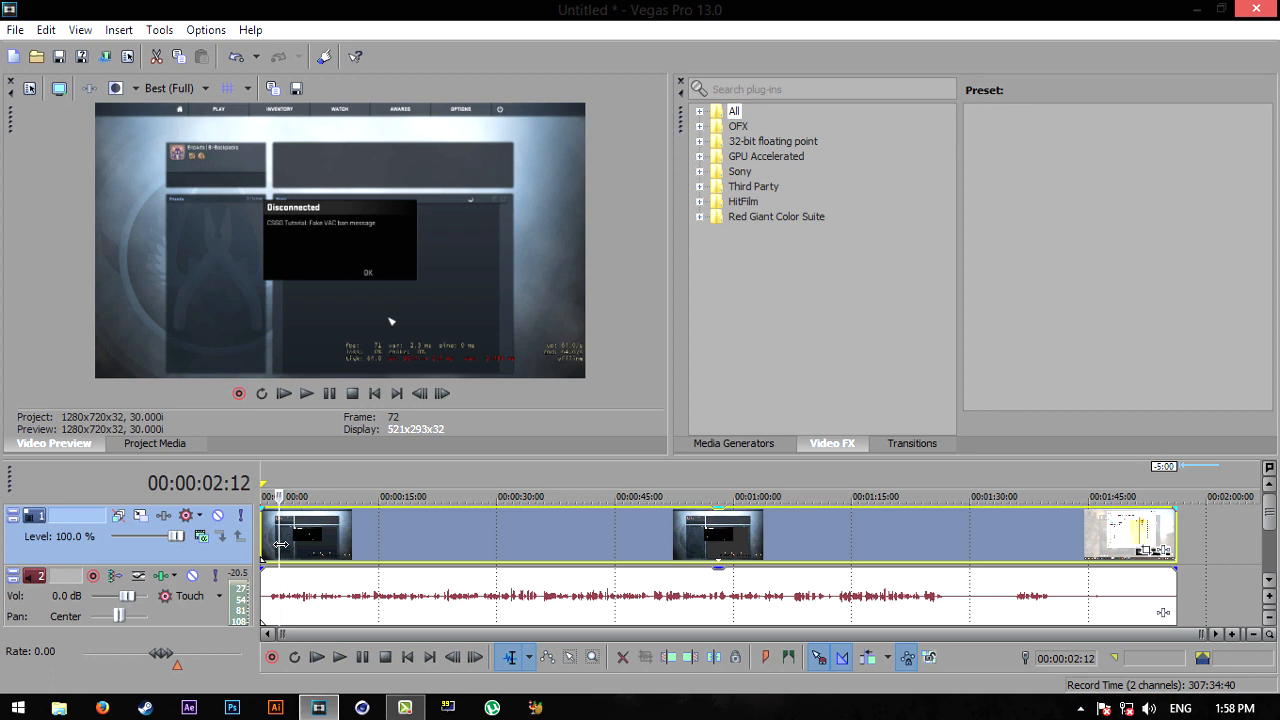
left_click(262, 540)
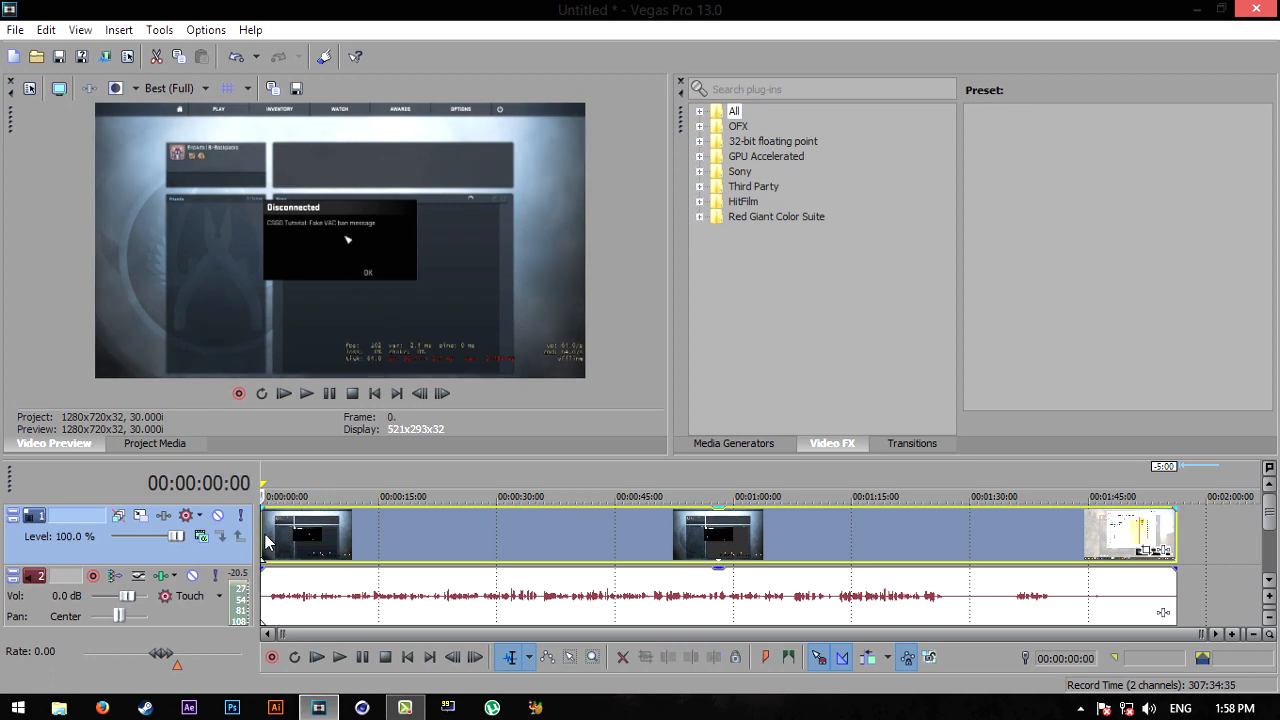
left_click(307, 394)
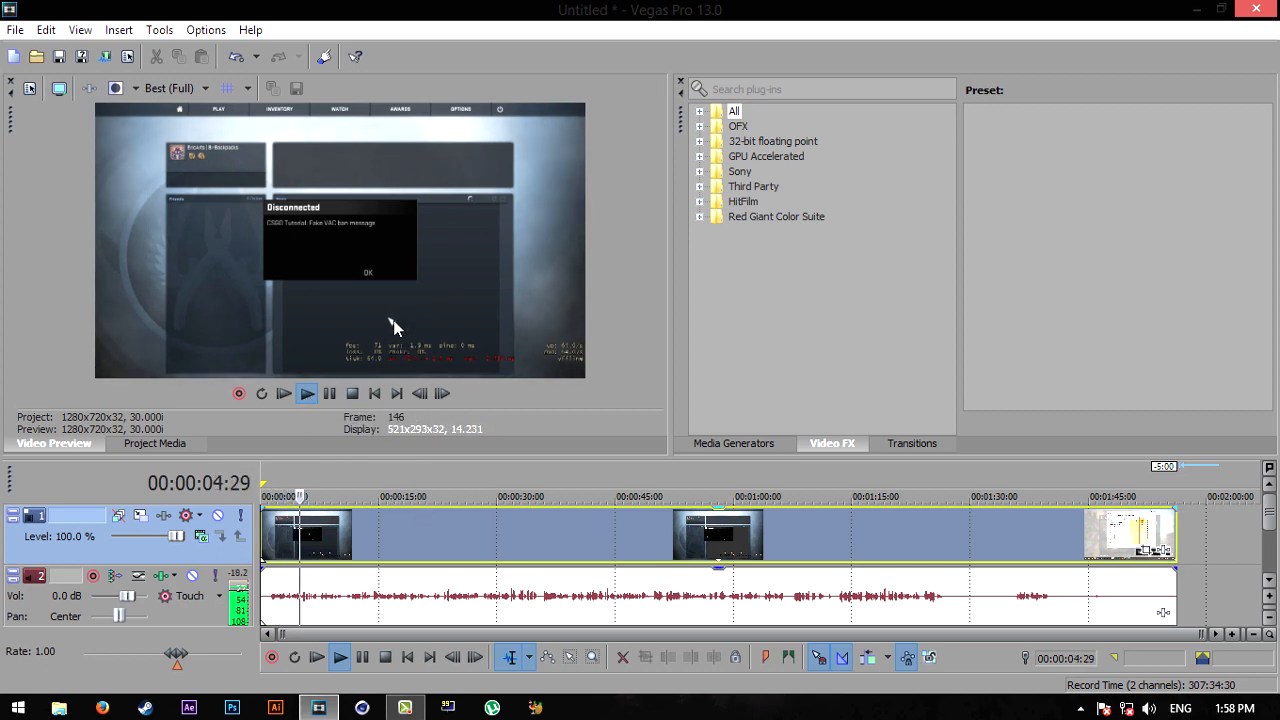
left_click(430, 540)
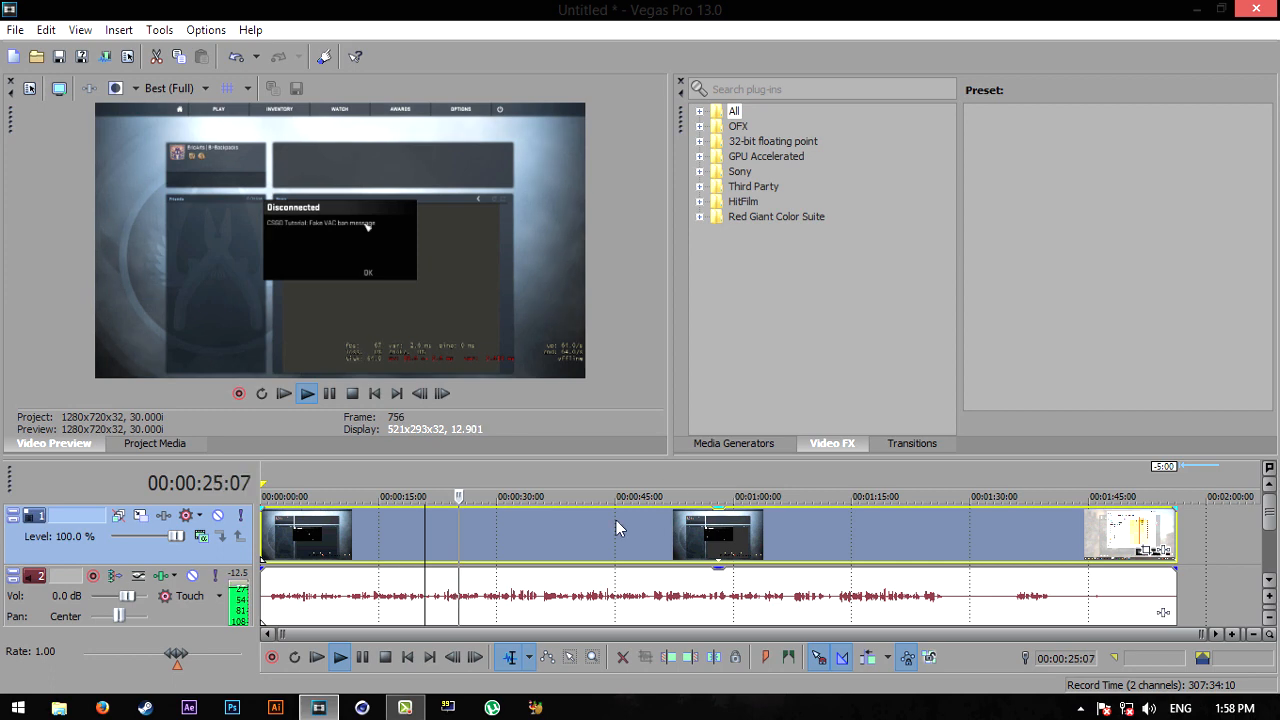
left_click(854, 494)
left_click(940, 492)
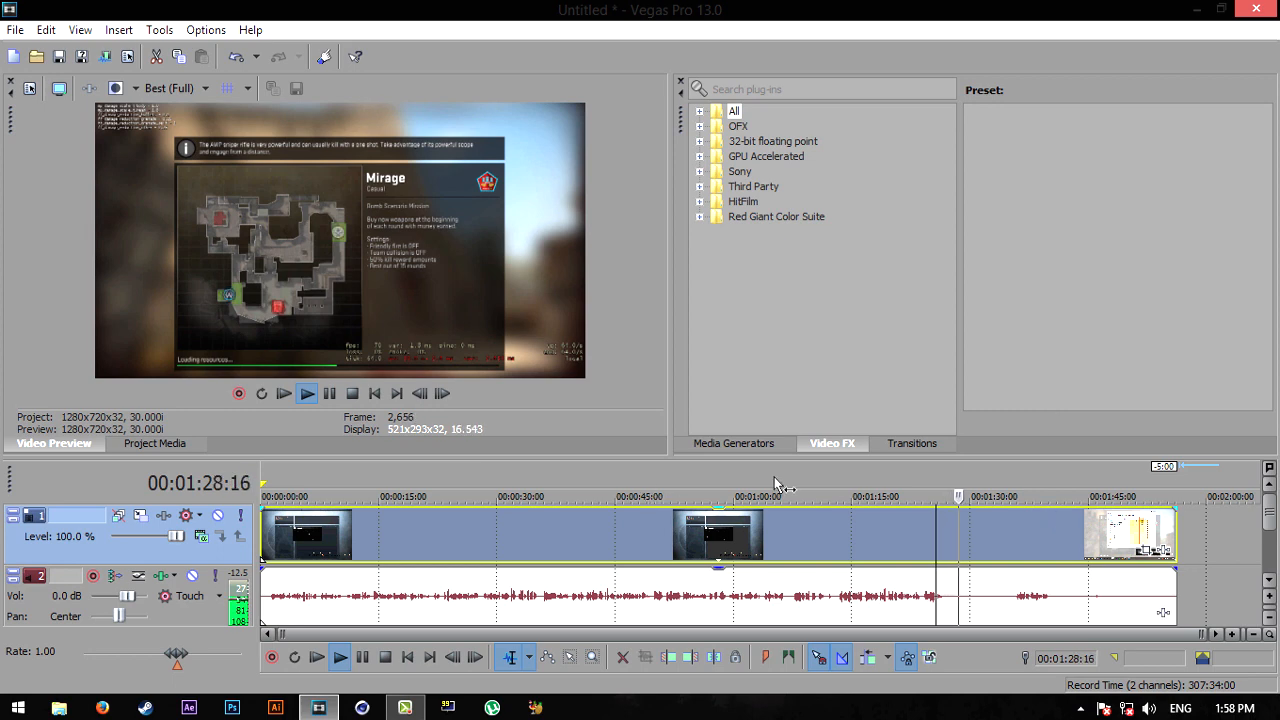
left_click(567, 490)
left_click(336, 395)
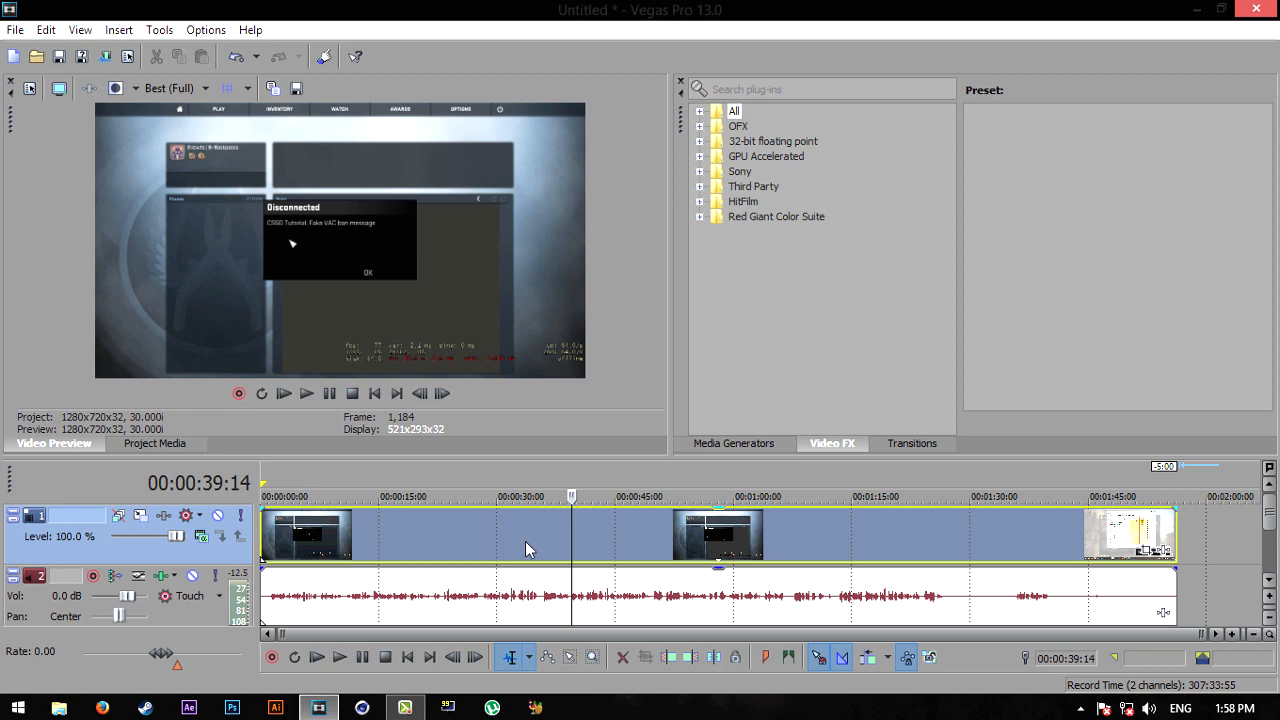
left_click(170, 89)
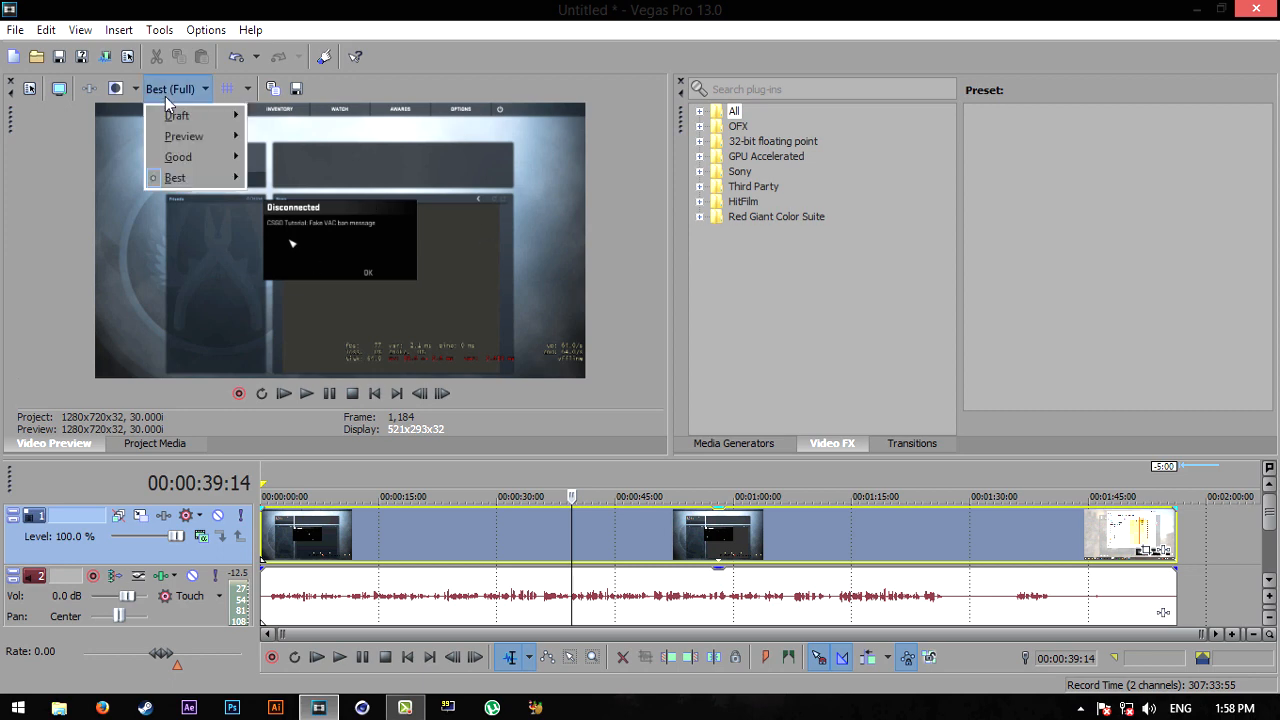
left_click(109, 144)
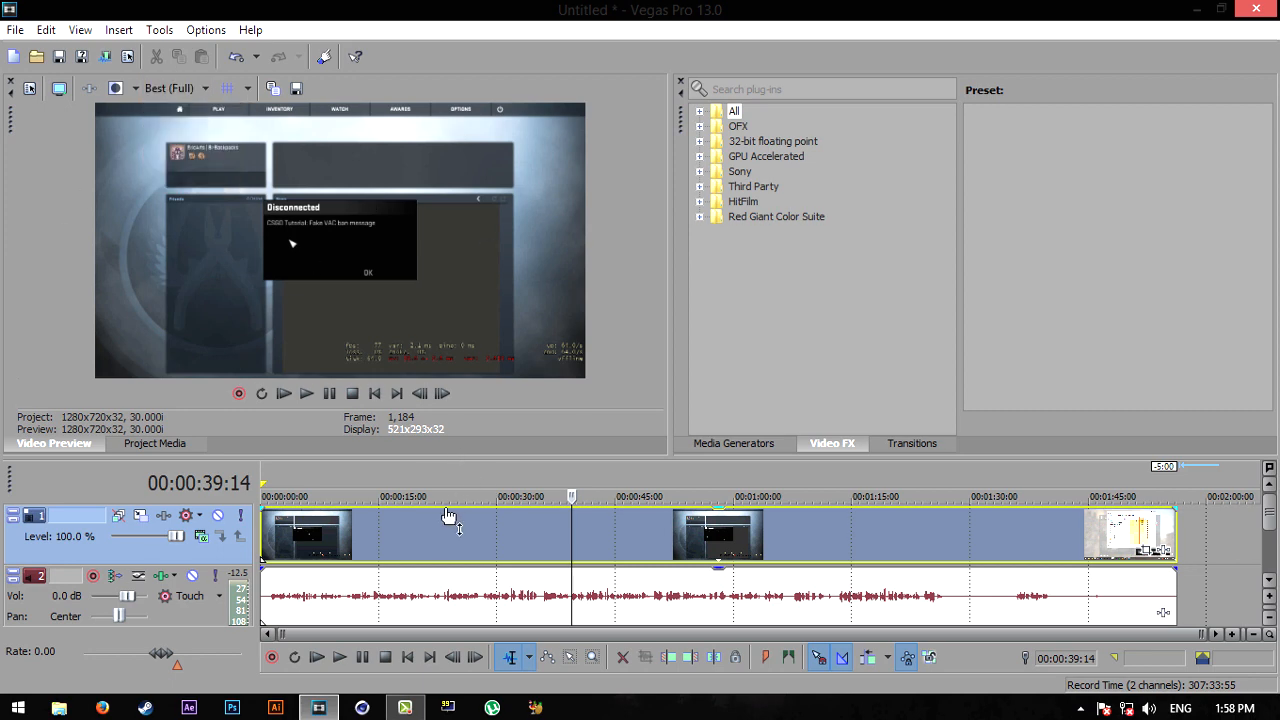
left_click(278, 545)
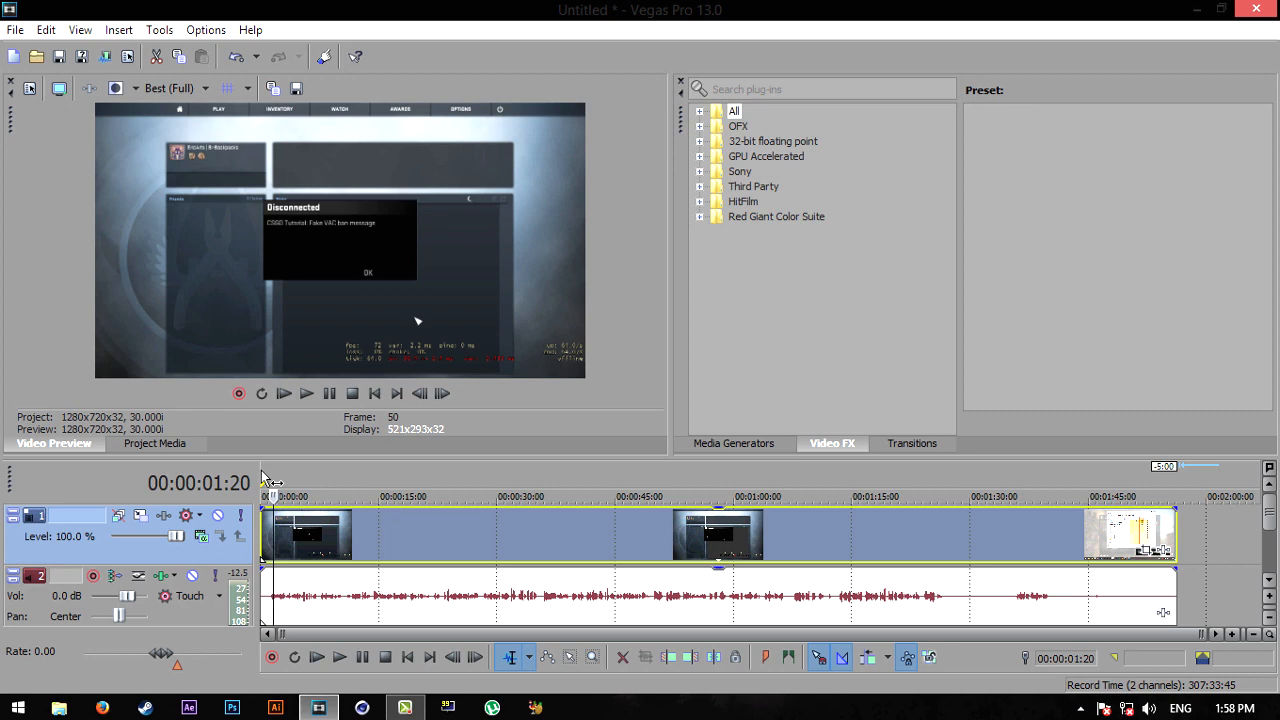
Step: Mark a loop region on the ruler running from about 00:00:39:22 to 00:01:07:06
left_click_drag(270, 480, 262, 480)
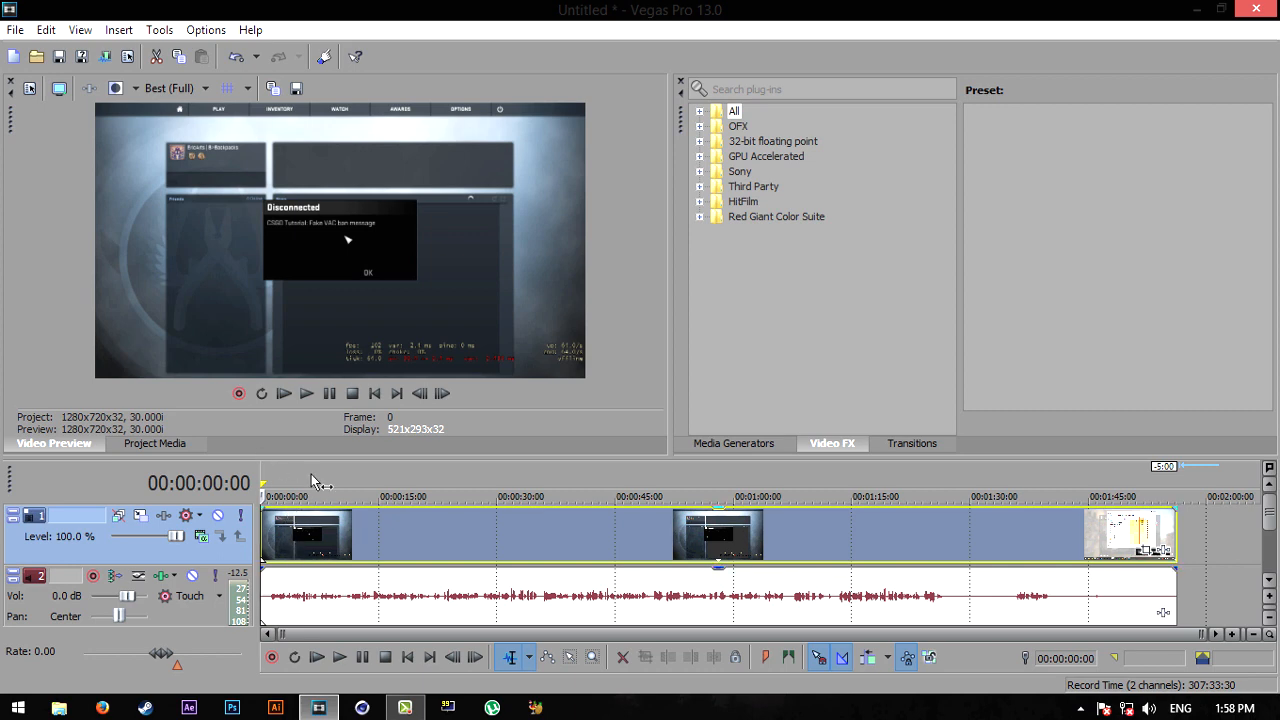
mouse_move(268, 478)
left_mouse_down()
mouse_move(953, 492)
mouse_move(871, 476)
mouse_move(770, 490)
mouse_move(806, 490)
left_mouse_up()
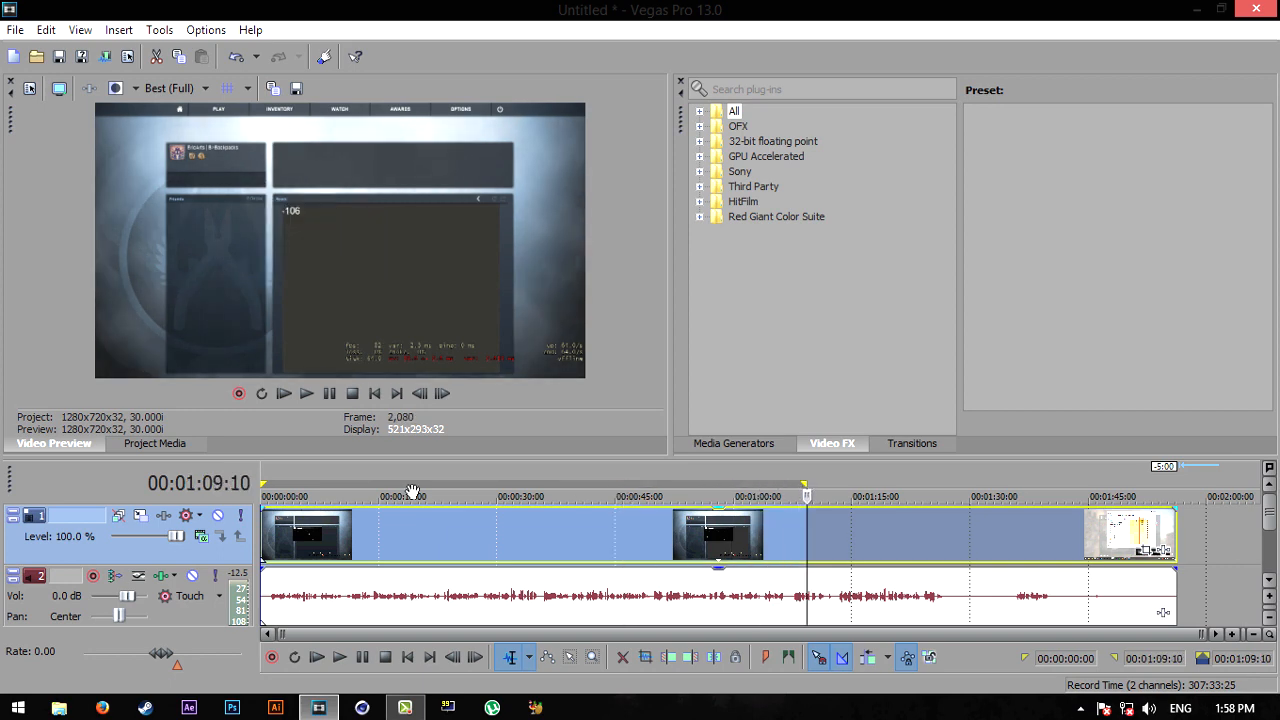
left_click_drag(263, 482, 580, 492)
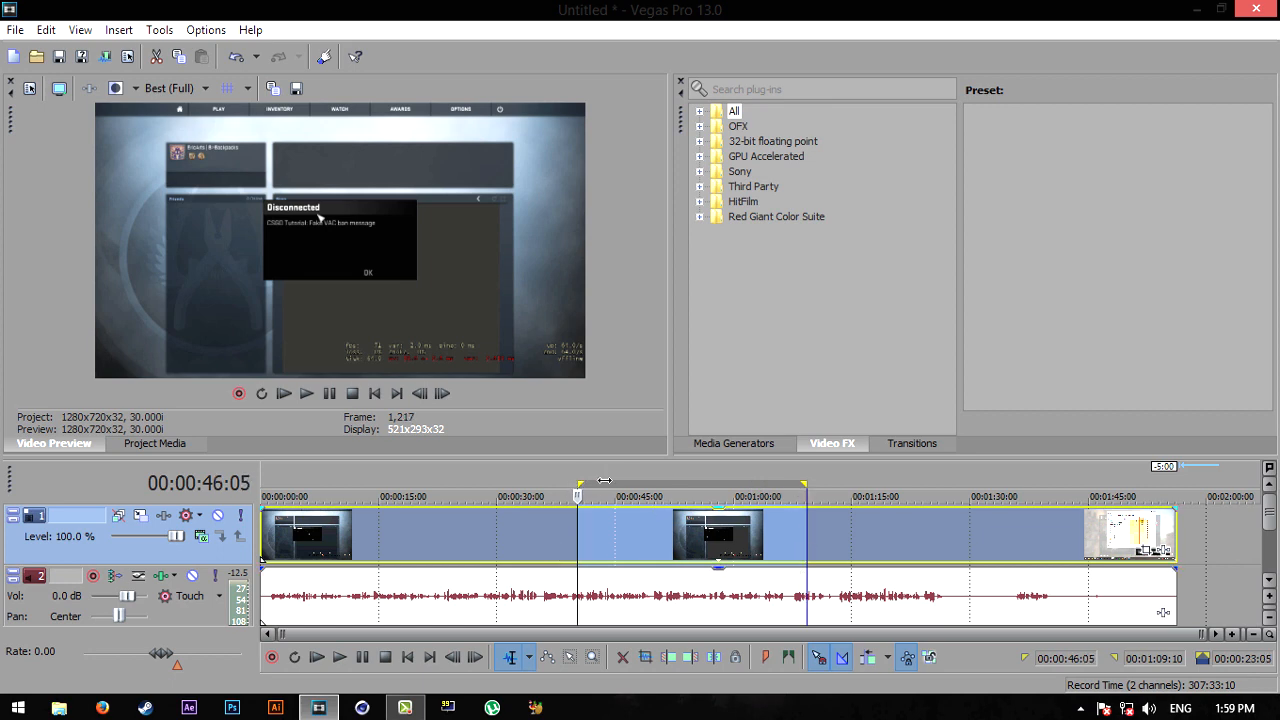
mouse_move(605, 482)
left_mouse_down()
mouse_move(615, 487)
mouse_move(574, 490)
left_mouse_up()
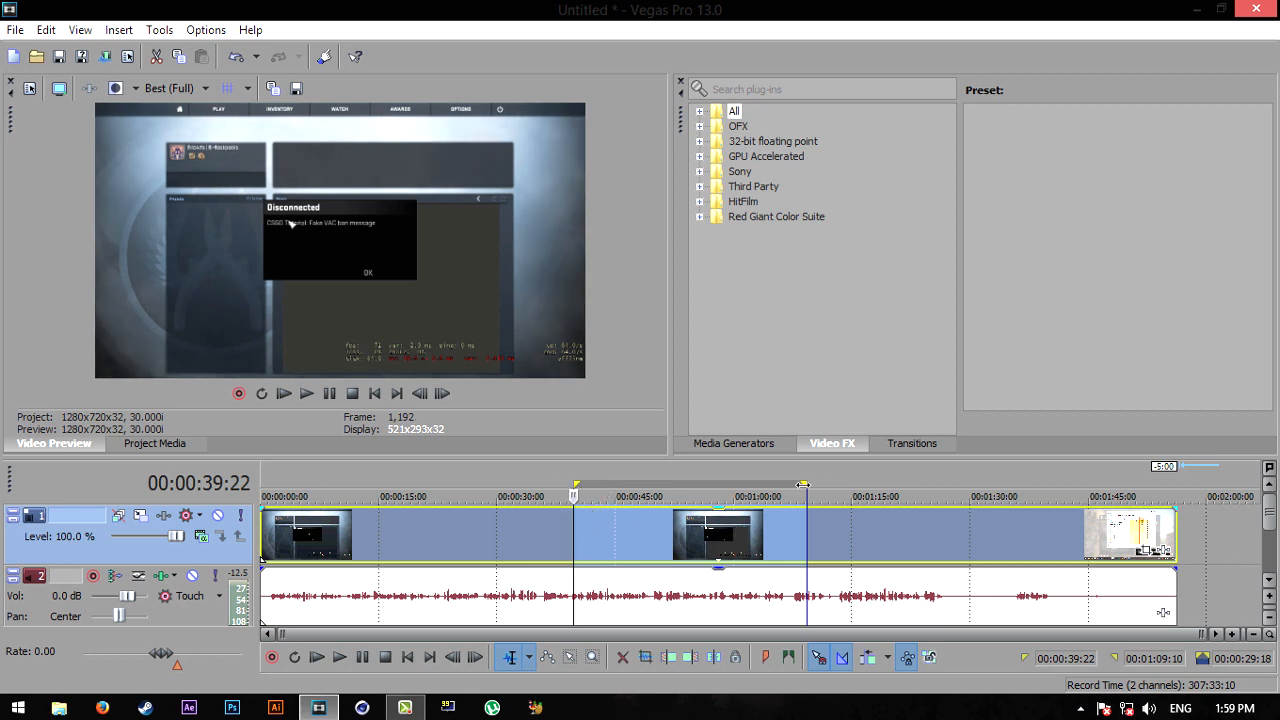
left_click_drag(804, 486, 789, 486)
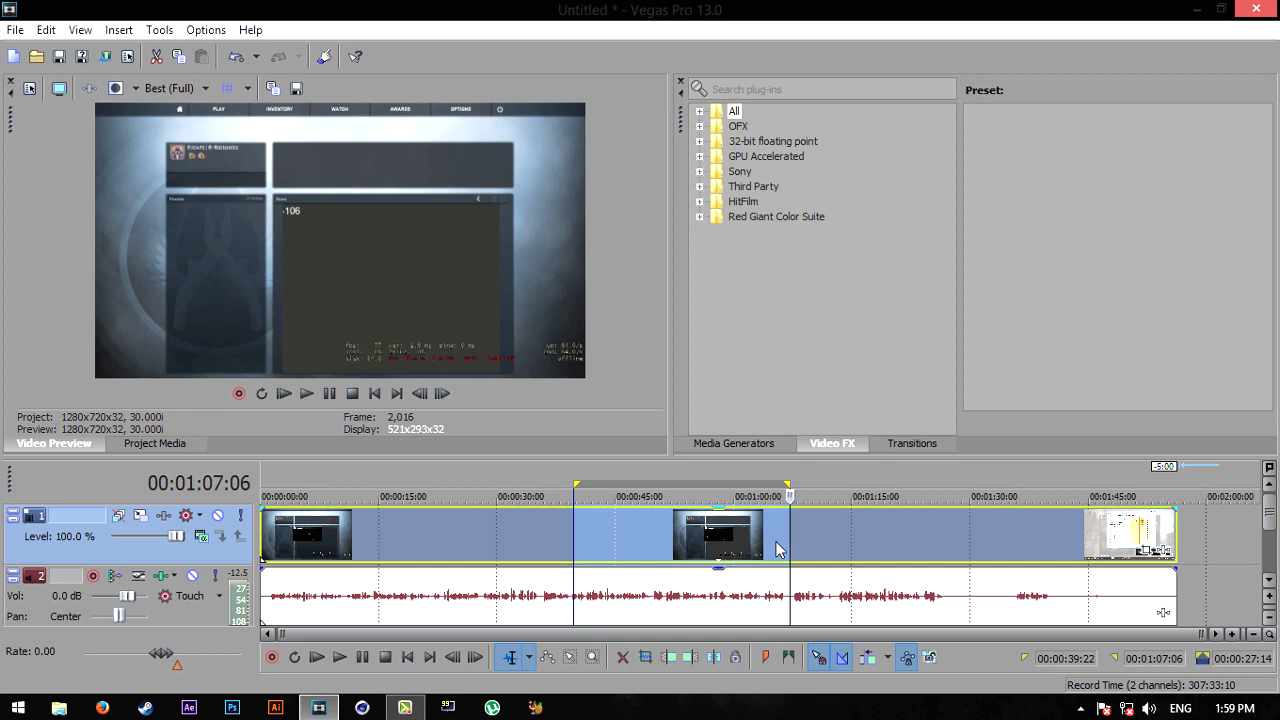
Step: Build a dynamic RAM preview of the loop region (Shift+B) and play it back
key("shift+b")
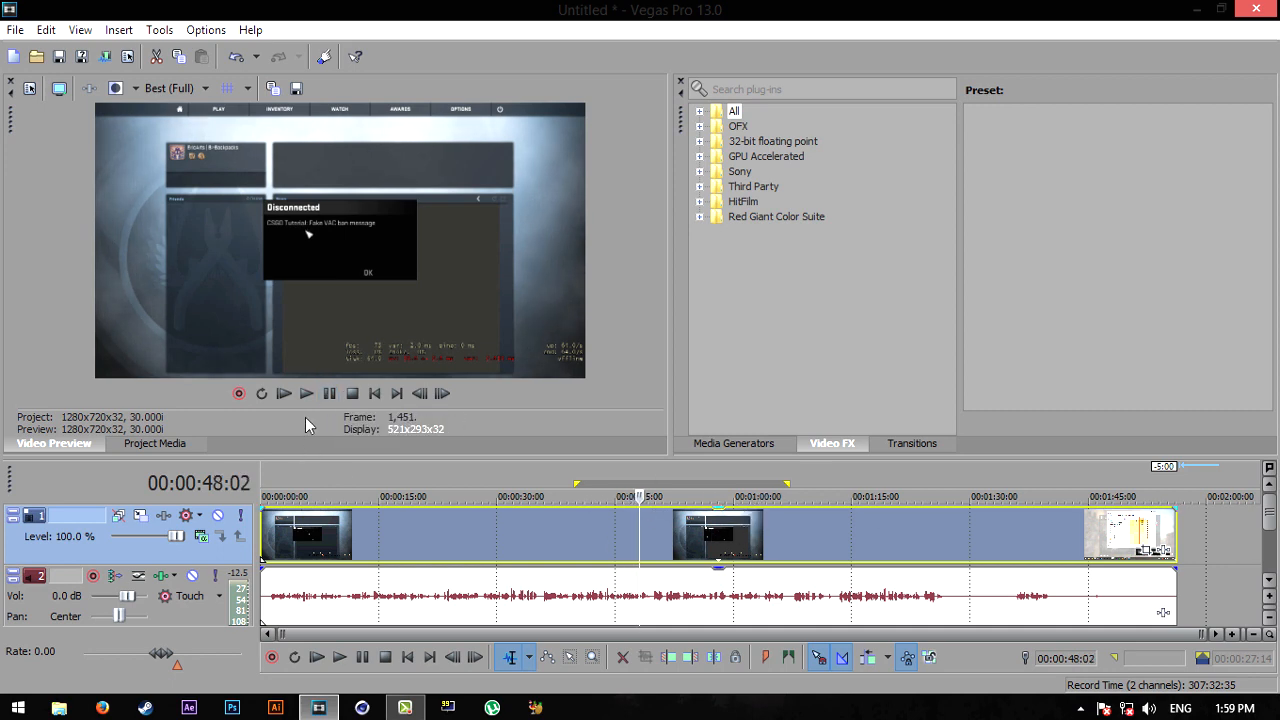
left_click(328, 395)
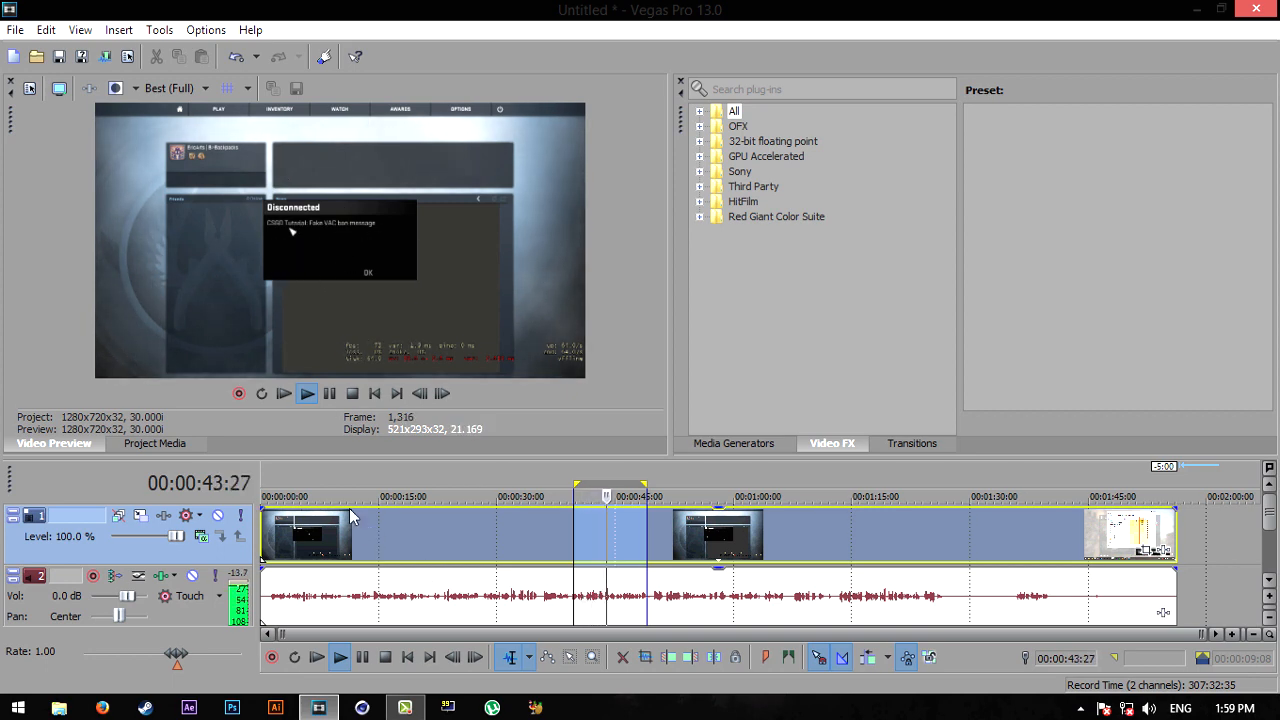
Step: Pause playback, leaving the playhead at 00:00:45:26
left_click(330, 394)
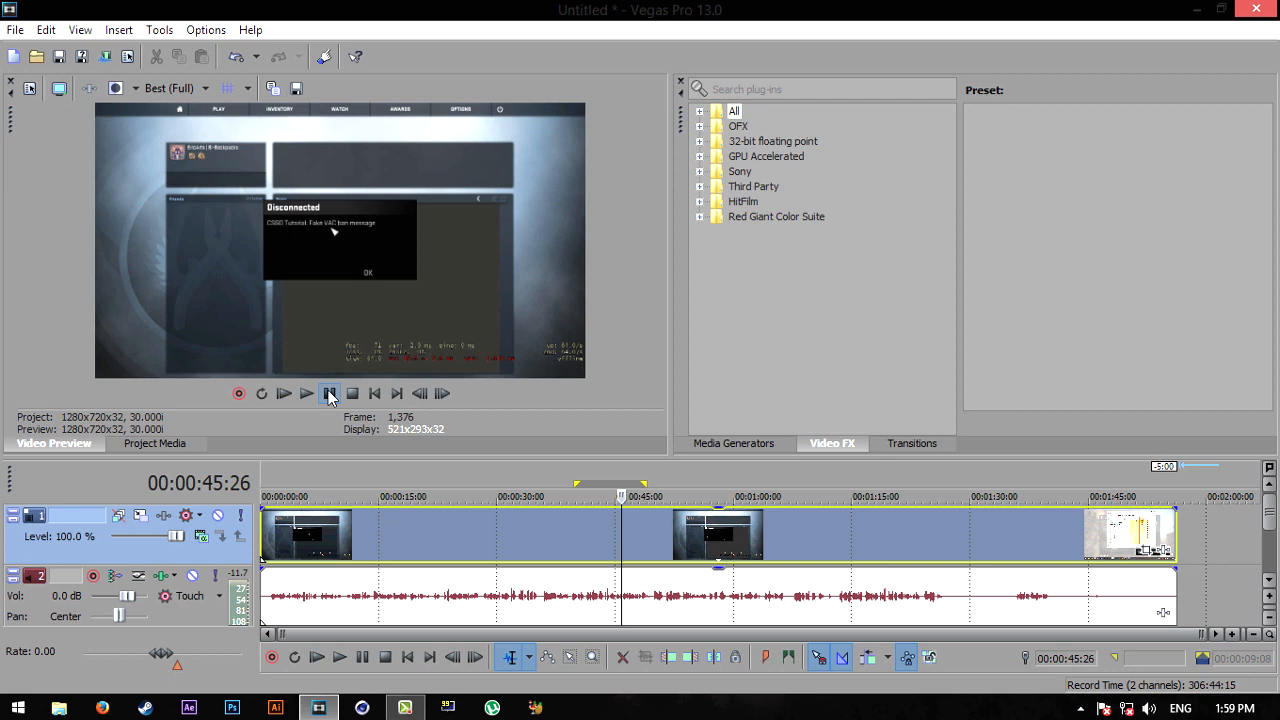